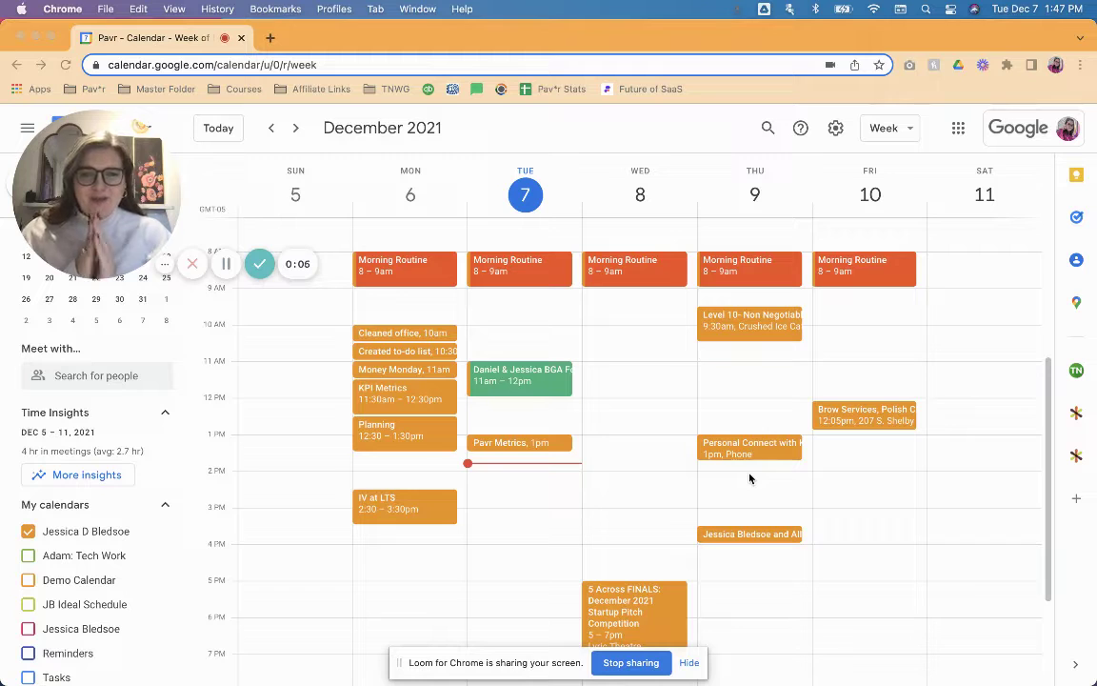
# - Recolour Monday's KPI Metrics event from orange to Lavender
pyautogui.click(163, 270)
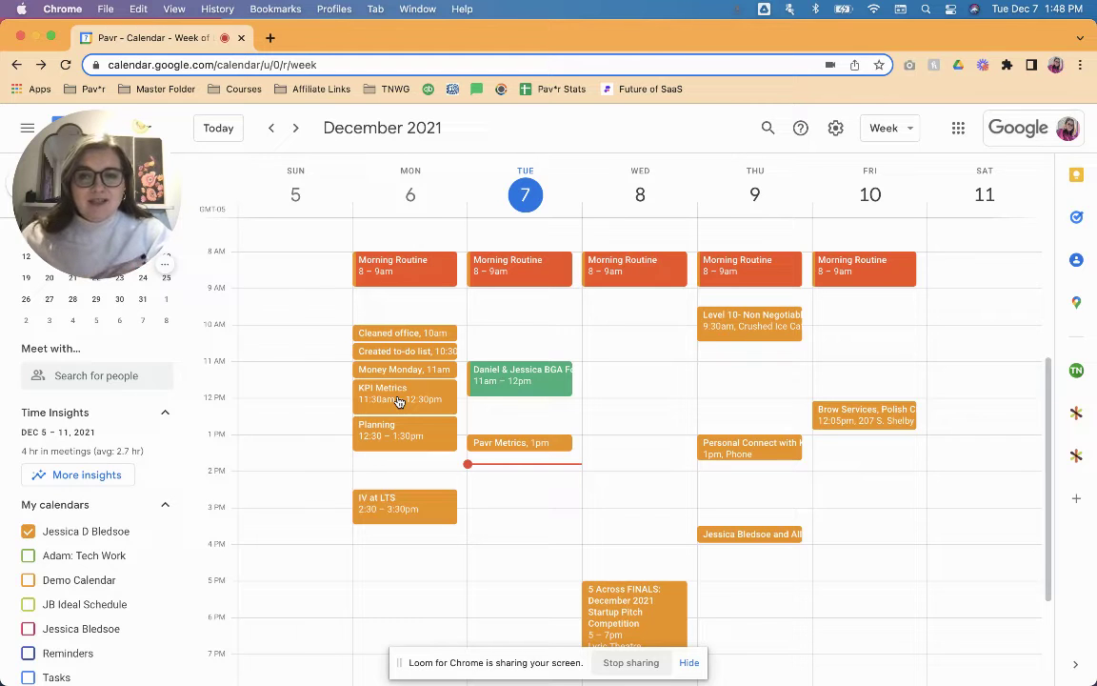
pyautogui.rightClick(399, 401)
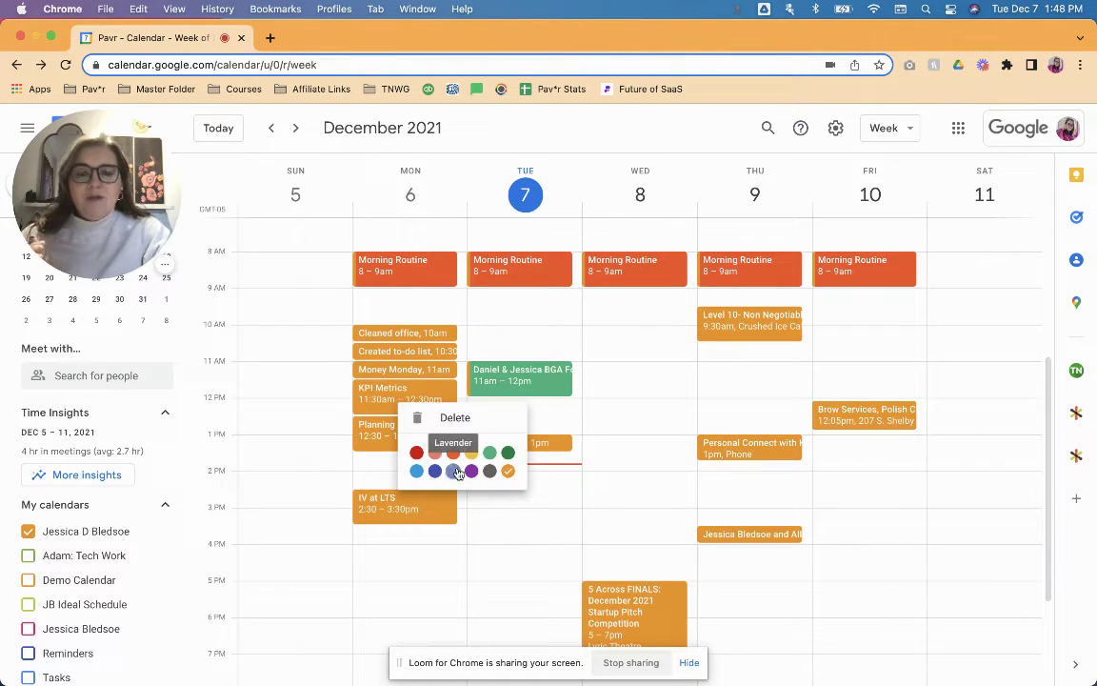
pyautogui.click(457, 472)
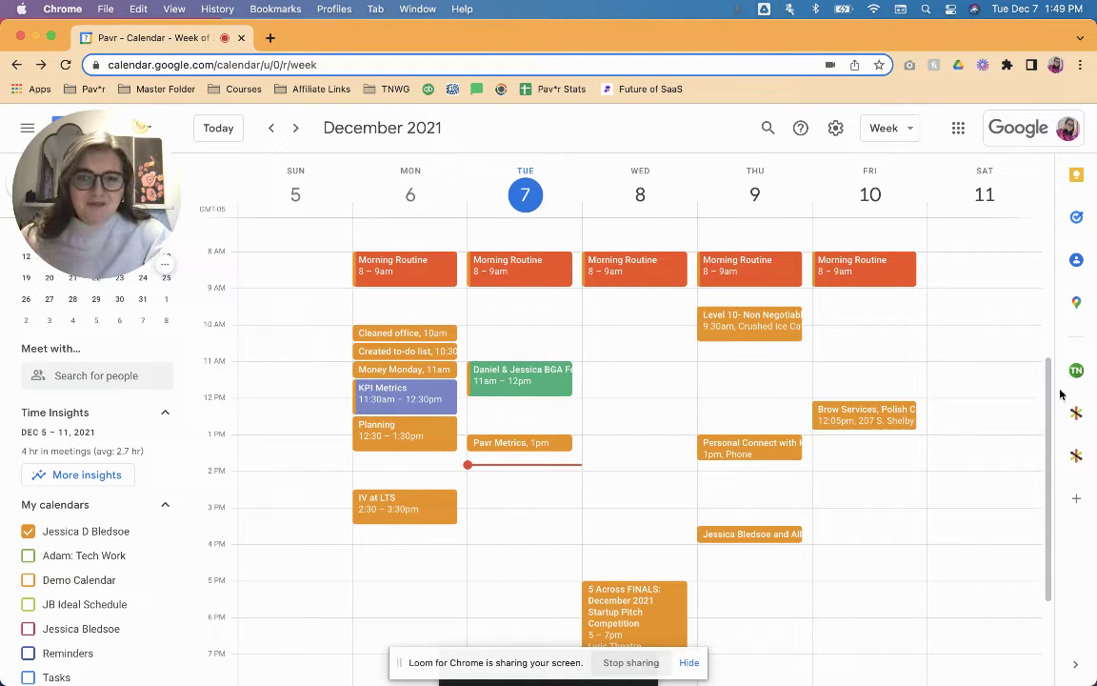
pyautogui.click(1076, 455)
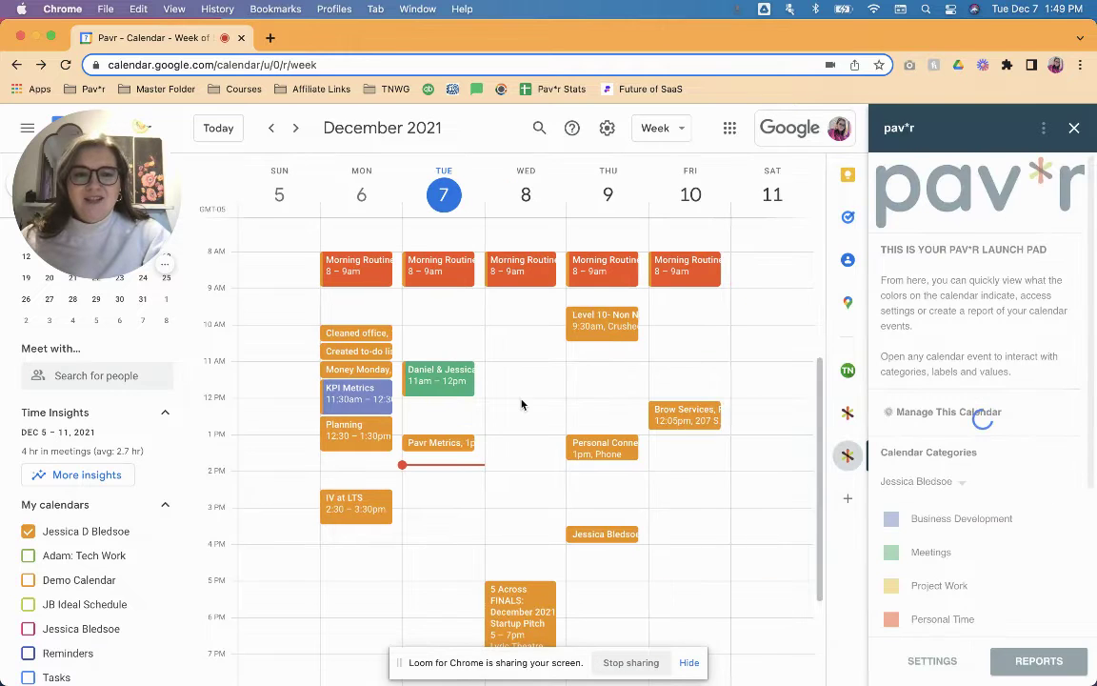
pyautogui.click(365, 400)
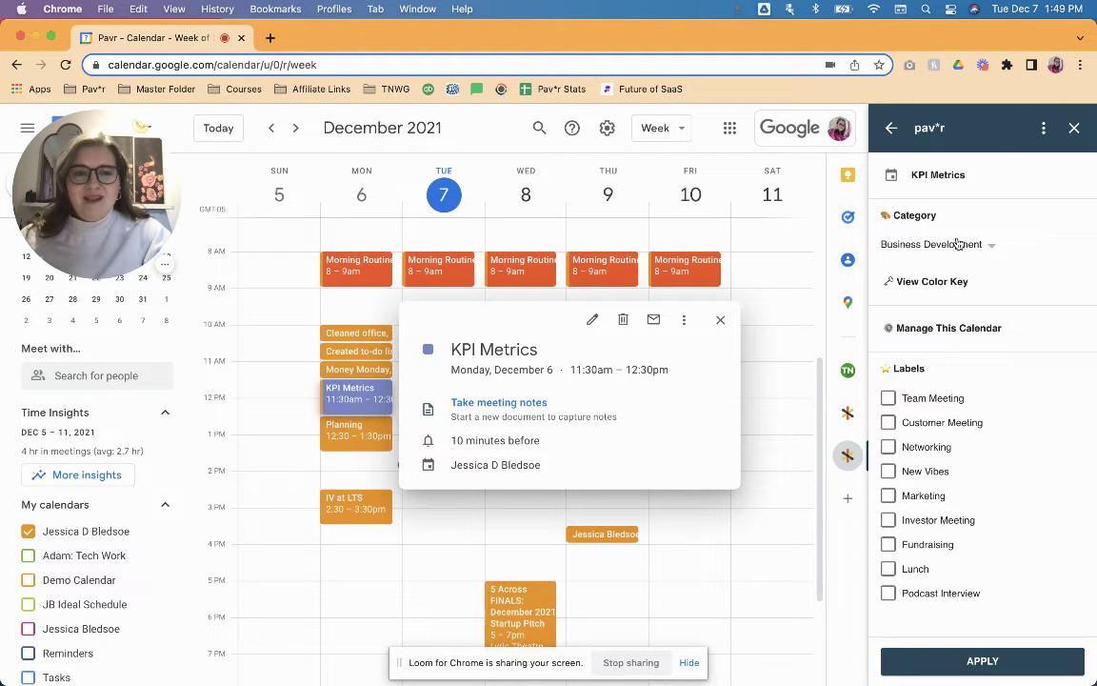
pyautogui.click(1072, 130)
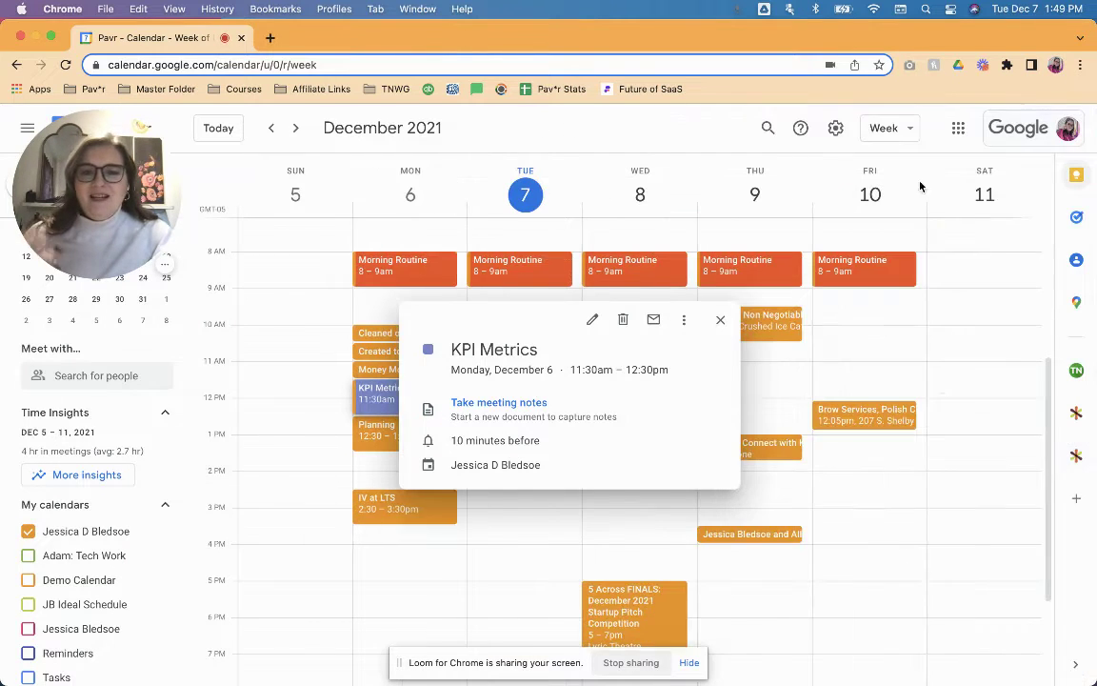
pyautogui.click(714, 324)
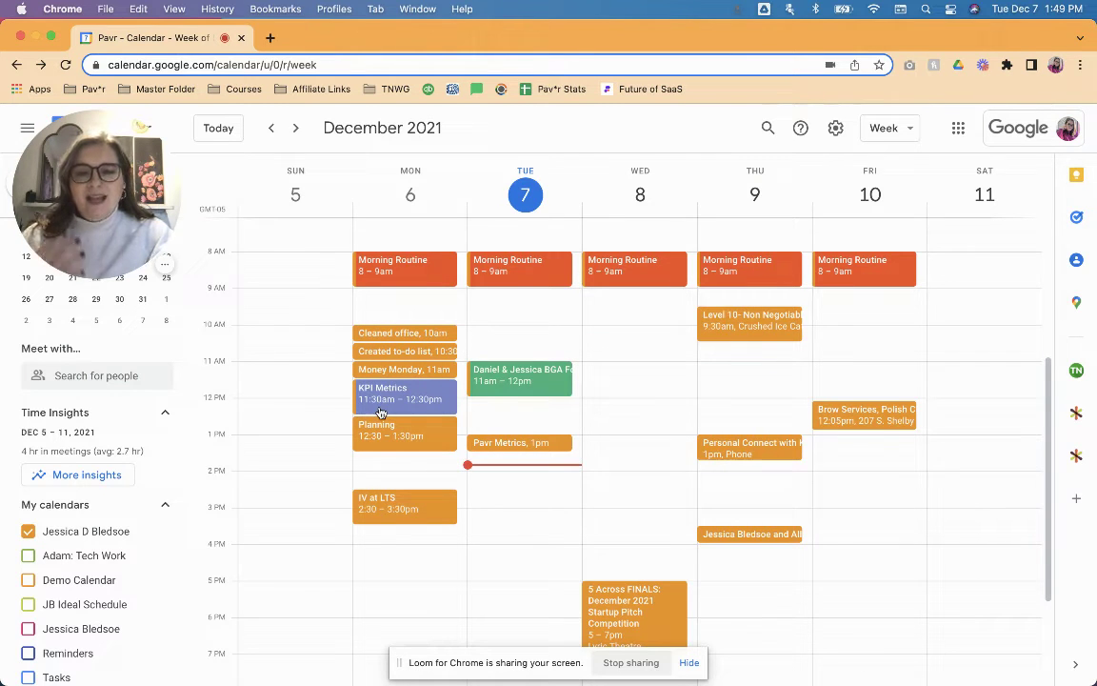
pyautogui.rightClick(388, 436)
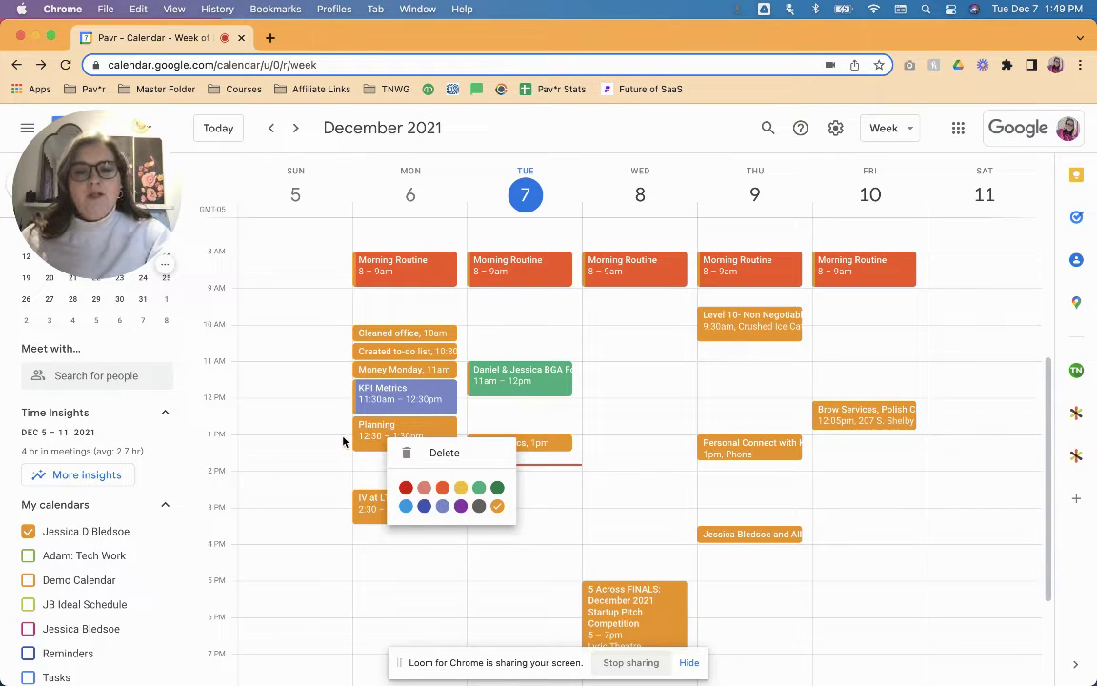
pyautogui.click(355, 455)
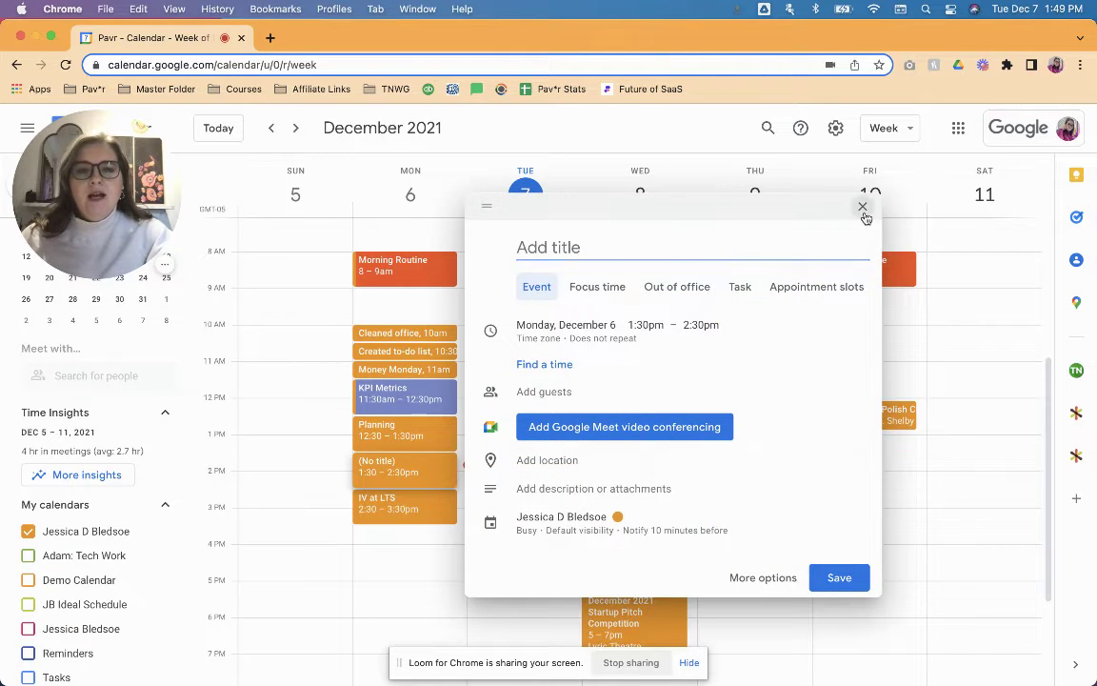
pyautogui.click(857, 207)
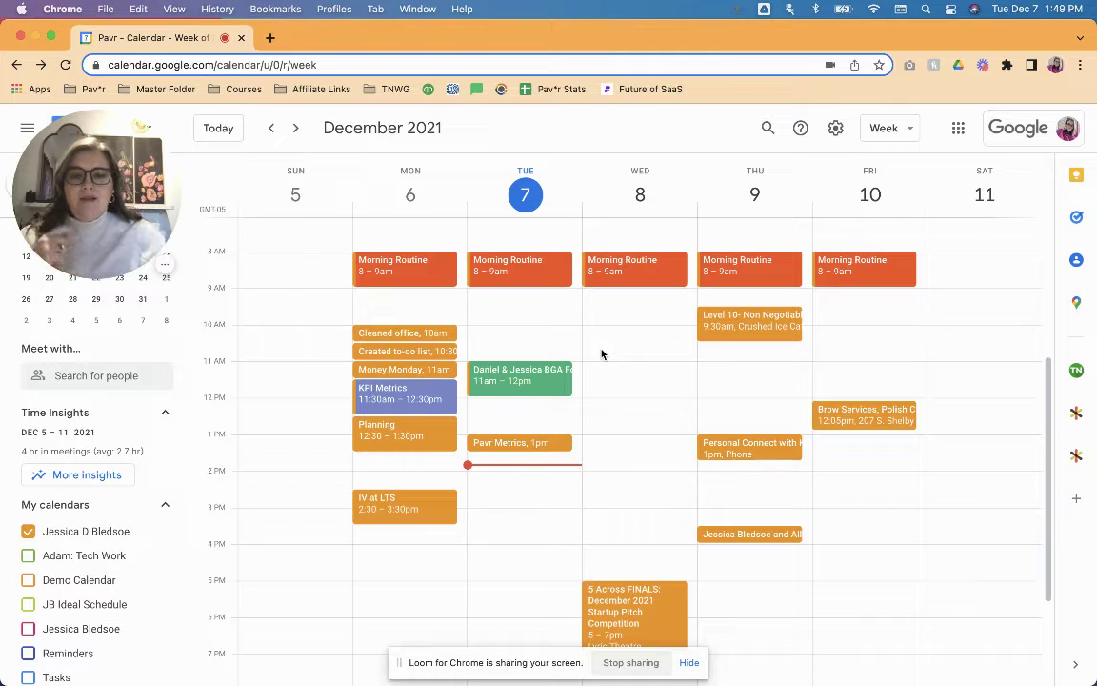
pyautogui.click(414, 396)
pyautogui.click(196, 319)
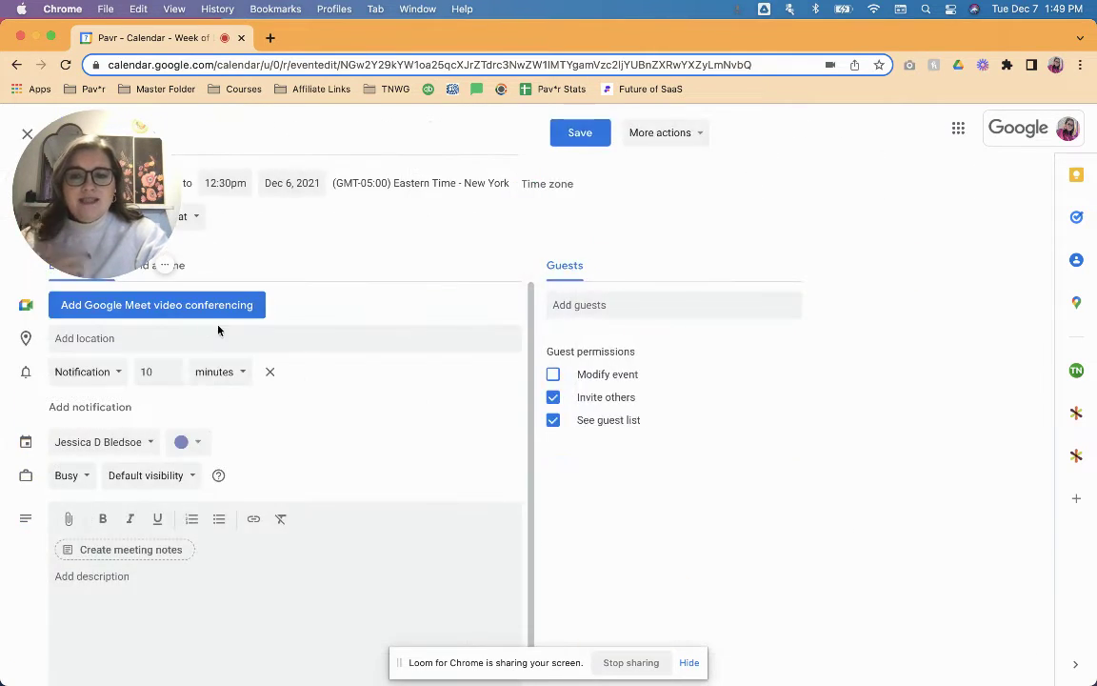
pyautogui.click(200, 575)
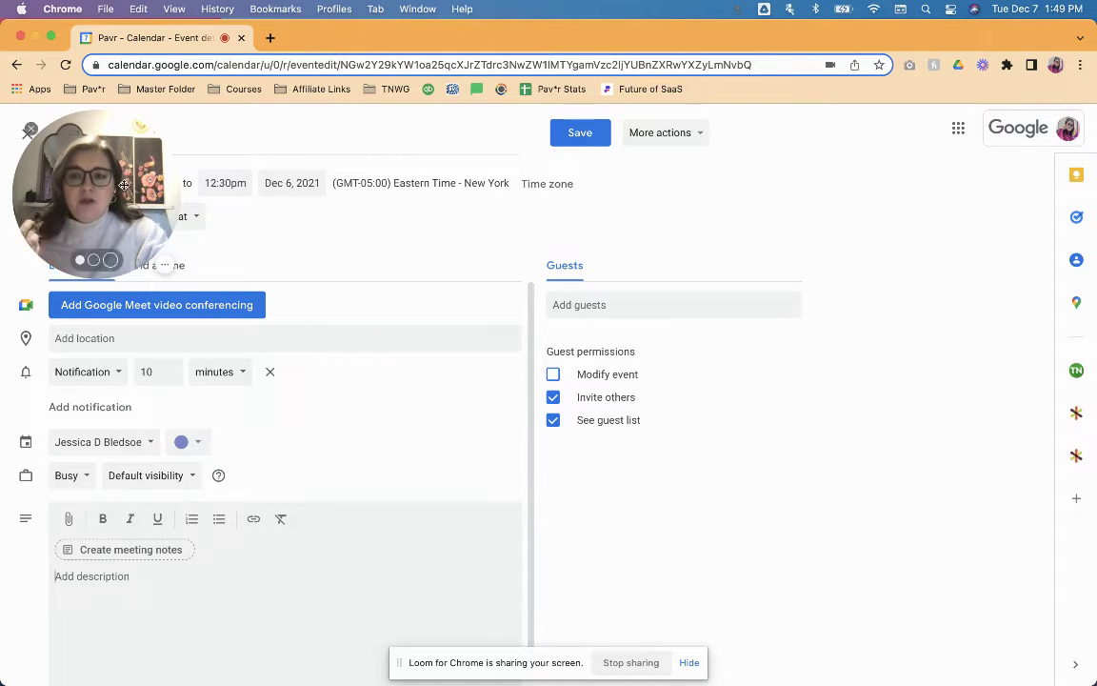
pyautogui.moveTo(157, 138); pyautogui.dragTo(206, 138)
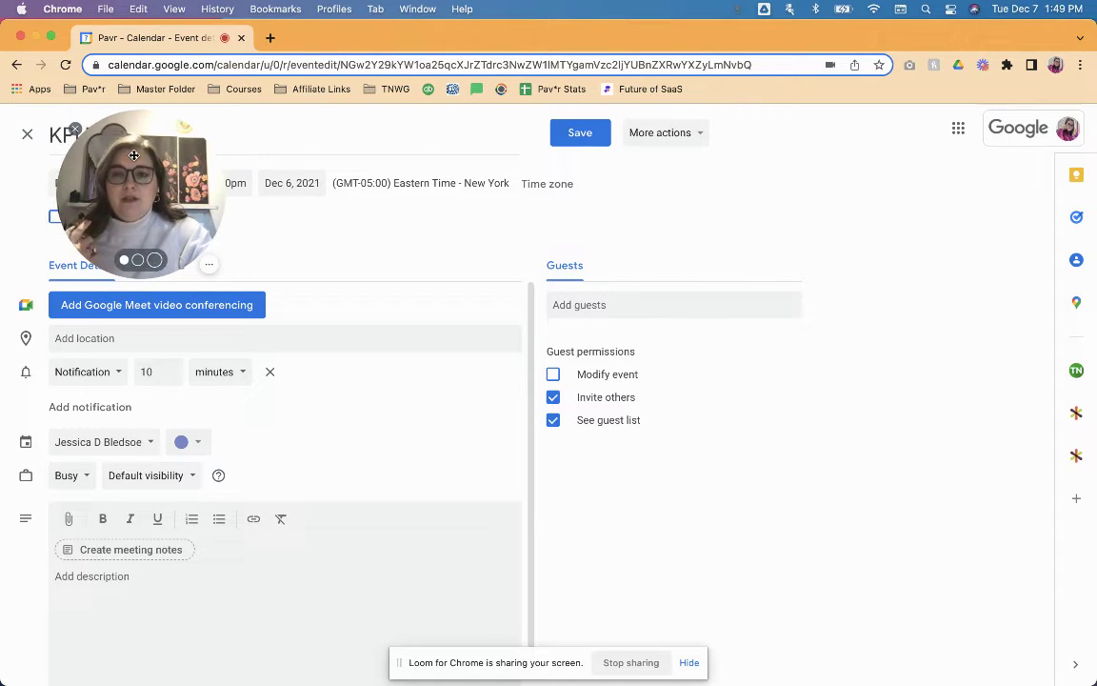
pyautogui.click(26, 136)
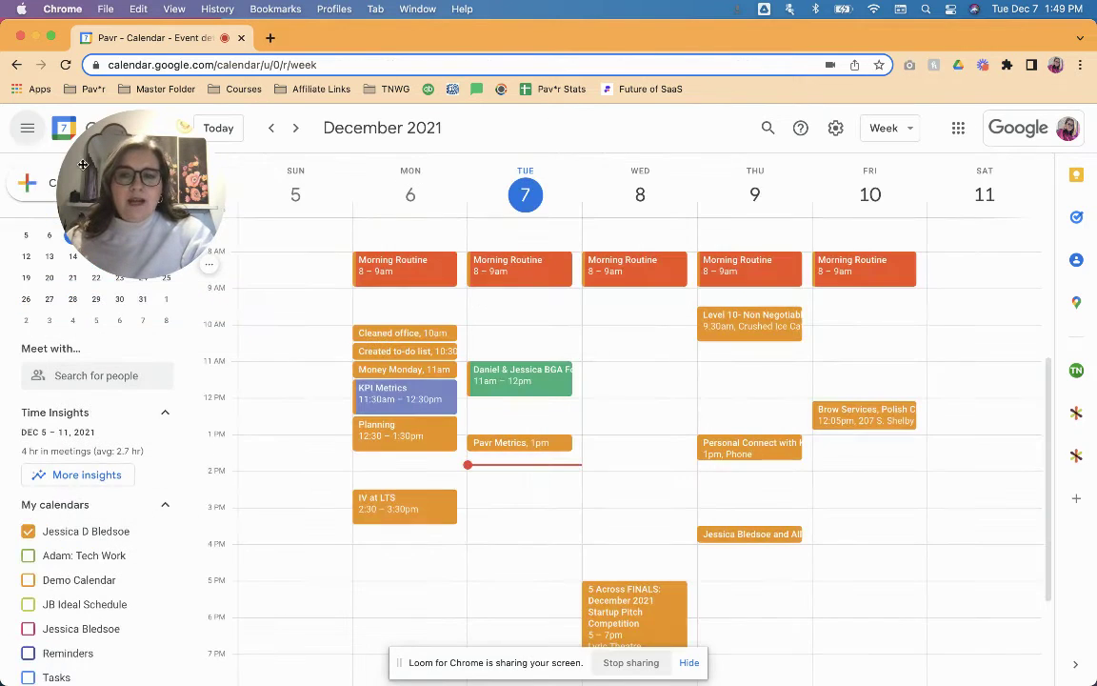
pyautogui.moveTo(103, 172); pyautogui.dragTo(76, 182)
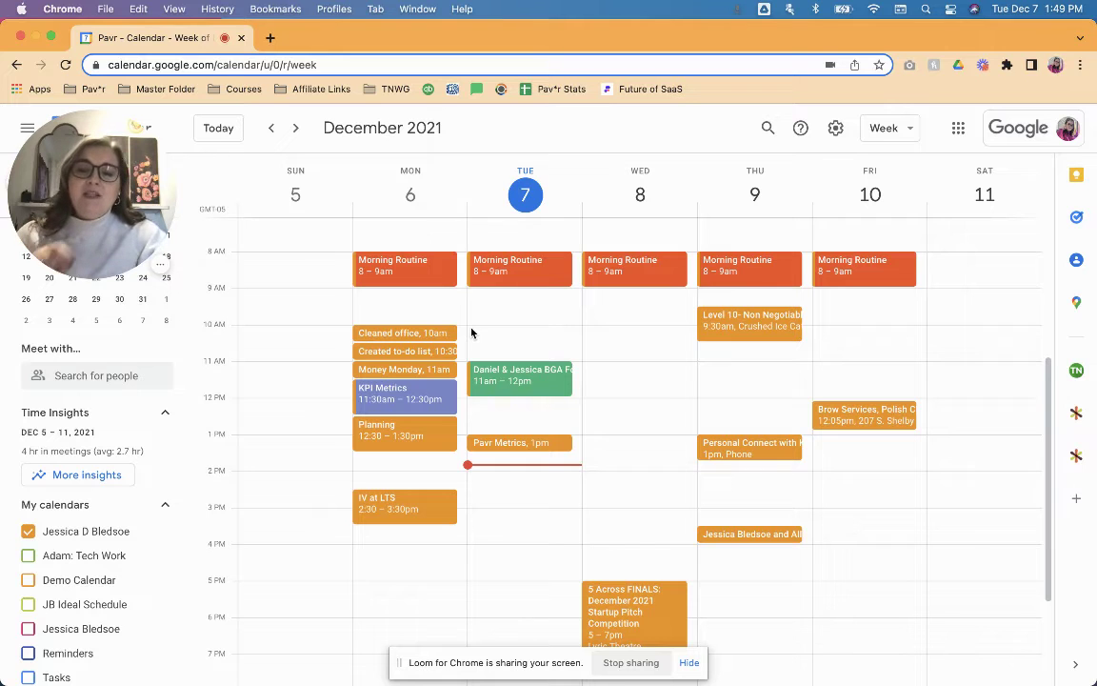
# - Draft a Wednesday 10:30–11:30am event titled 'Podcast Interview' in Peacock and start a file attachment
pyautogui.click(624, 348)
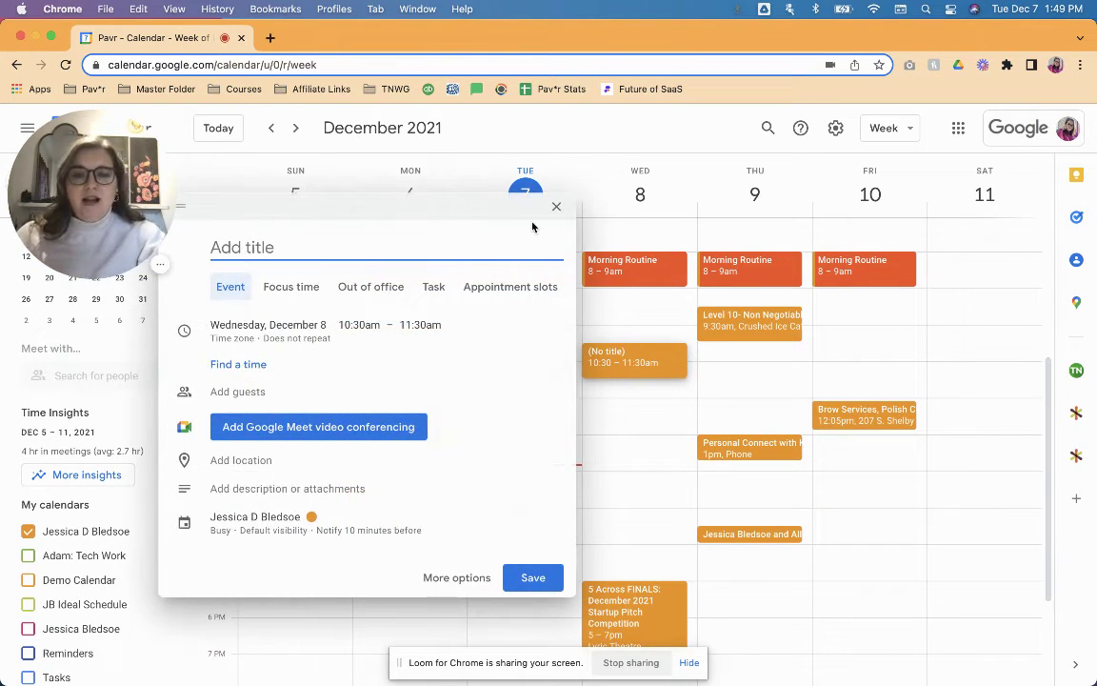
pyautogui.write('Podc')
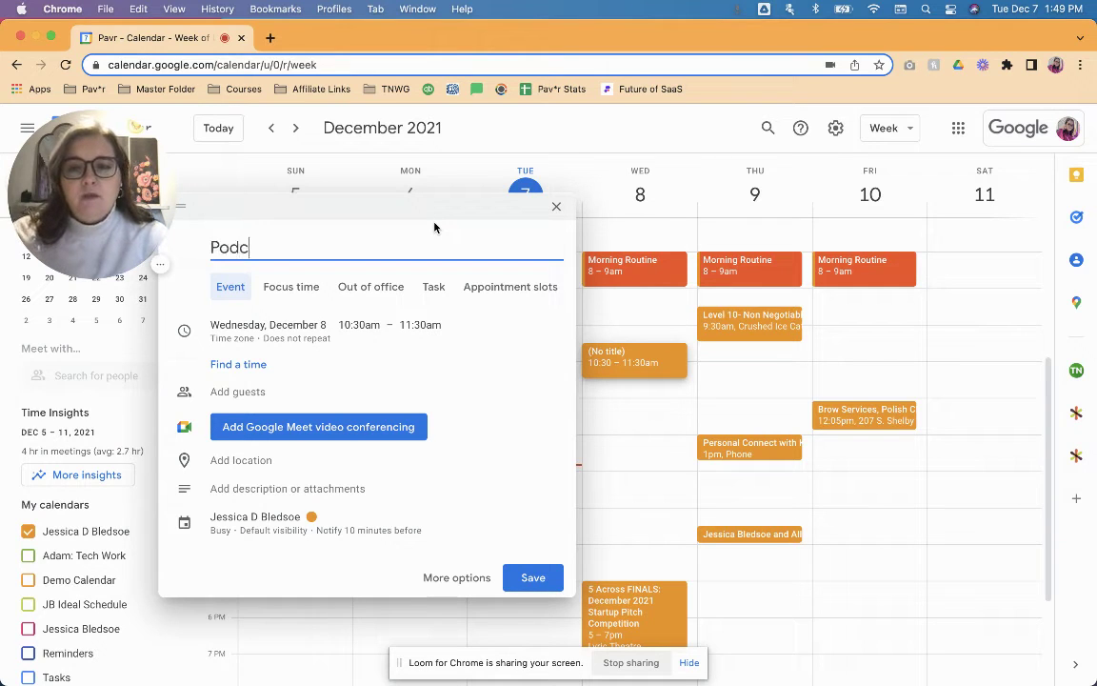
pyautogui.write('ast Intervi')
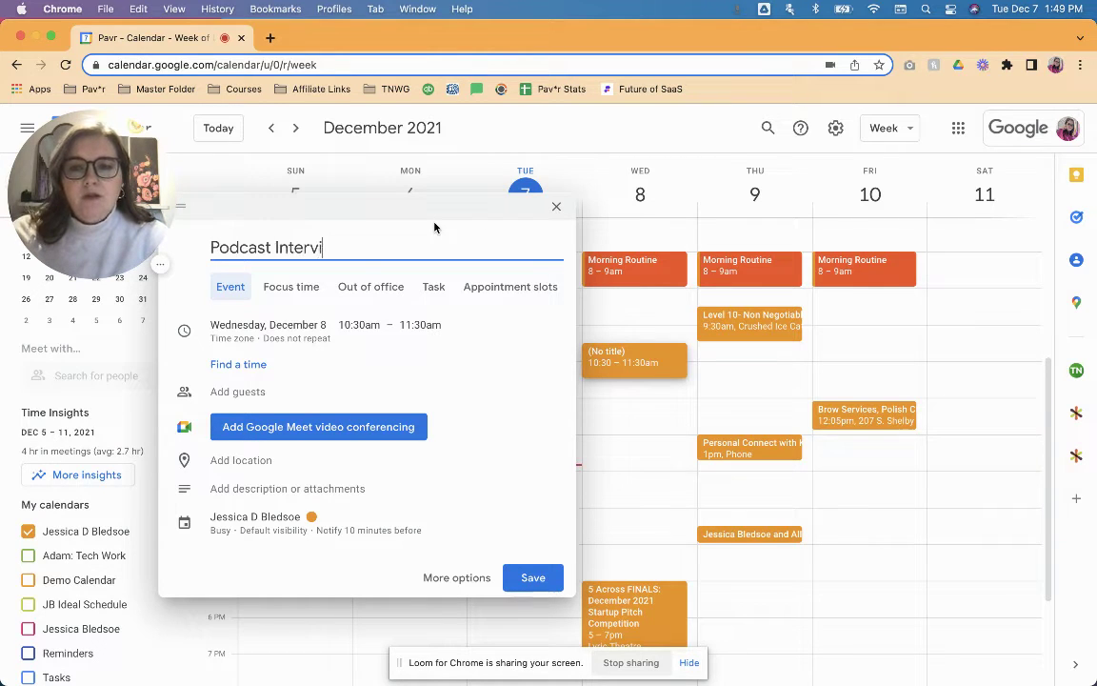
pyautogui.write('ew')
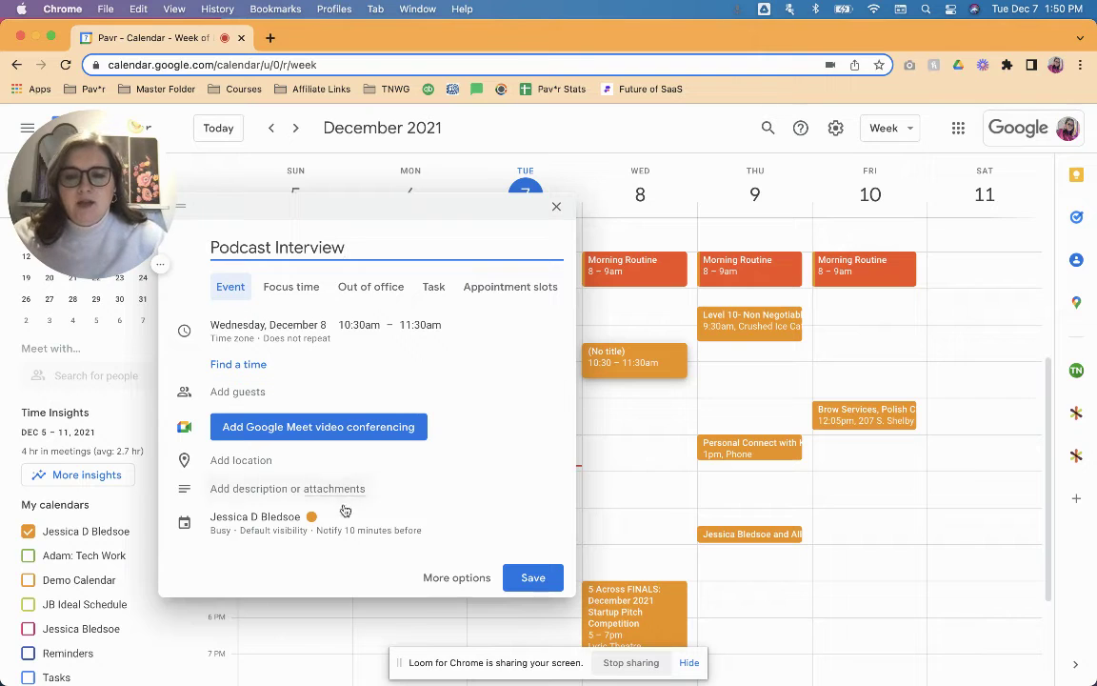
pyautogui.click(313, 519)
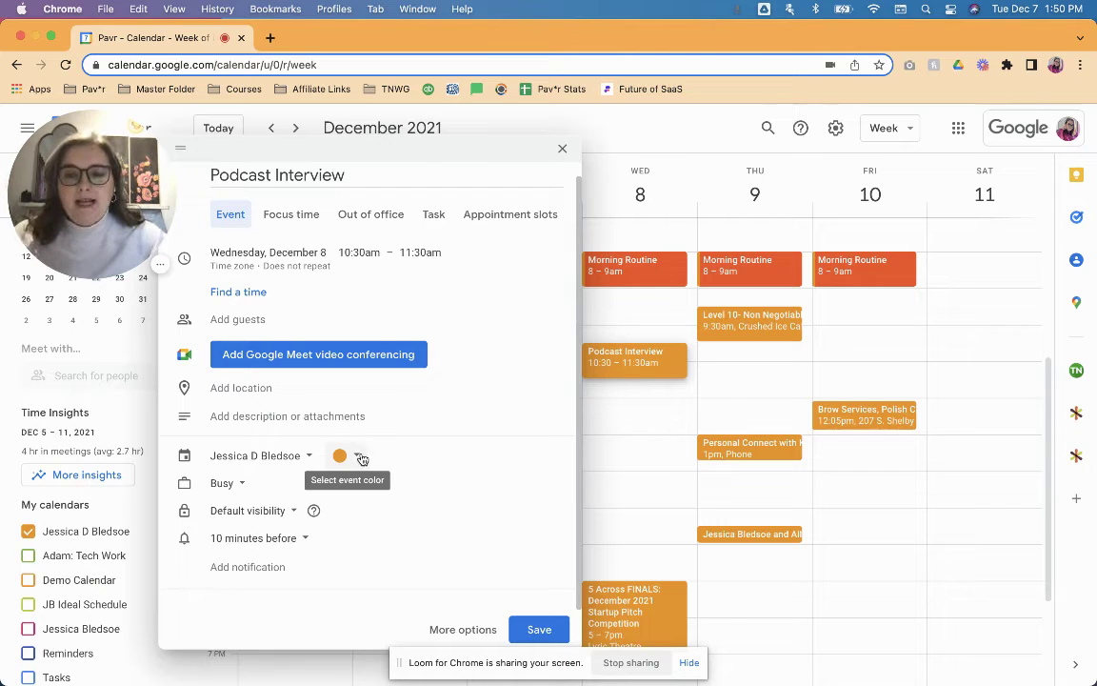
pyautogui.click(361, 458)
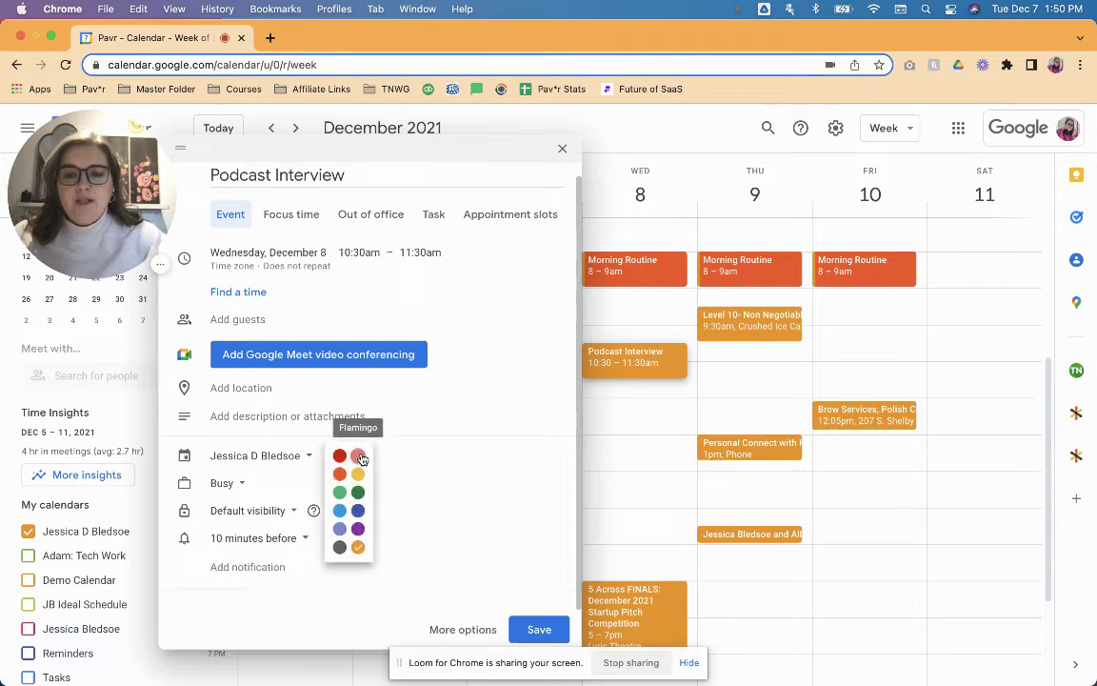
pyautogui.click(341, 514)
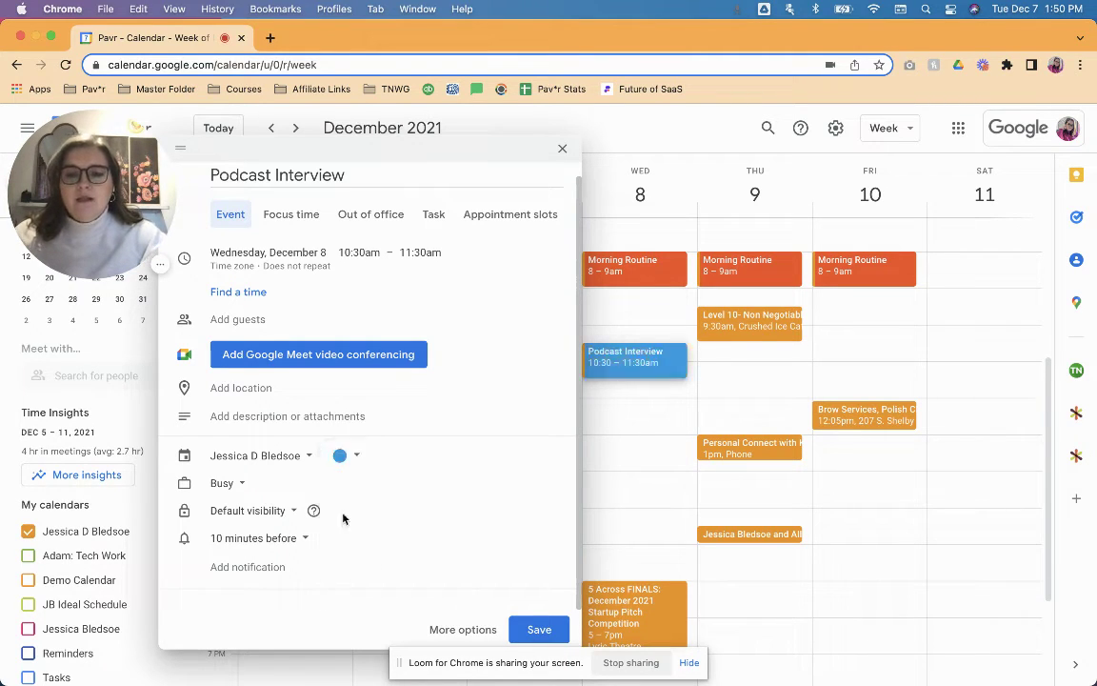
pyautogui.click(334, 418)
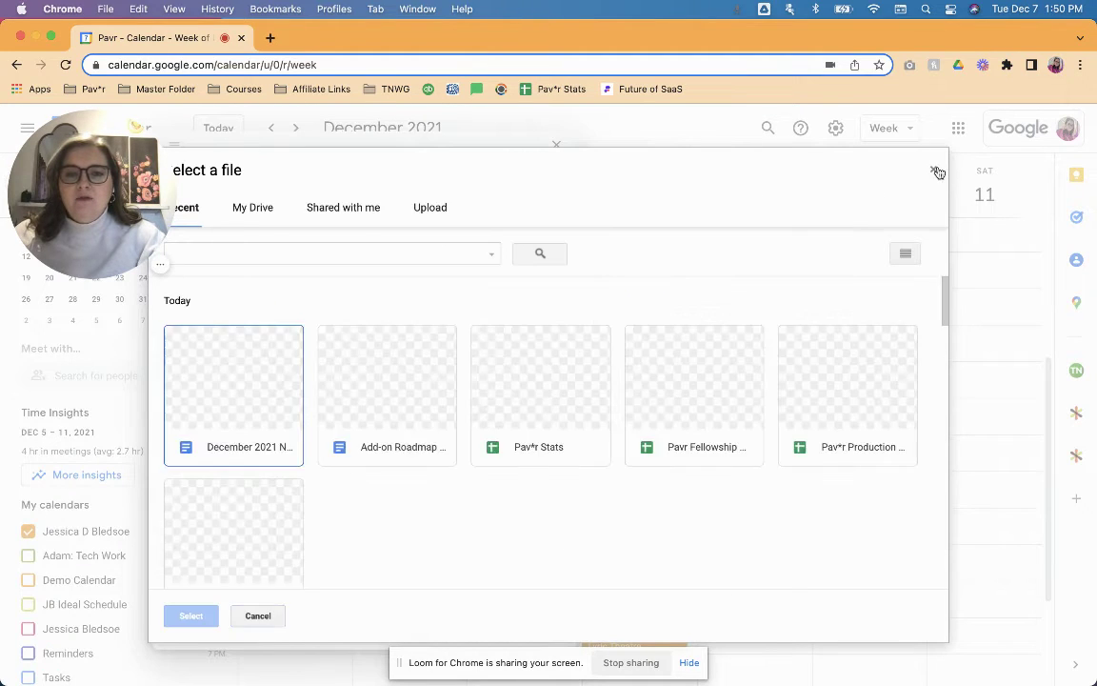
# - Skip the attachment, describe the Podcast Interview event as '#podcastinterview', and save it
pyautogui.click(933, 167)
pyautogui.click(233, 439)
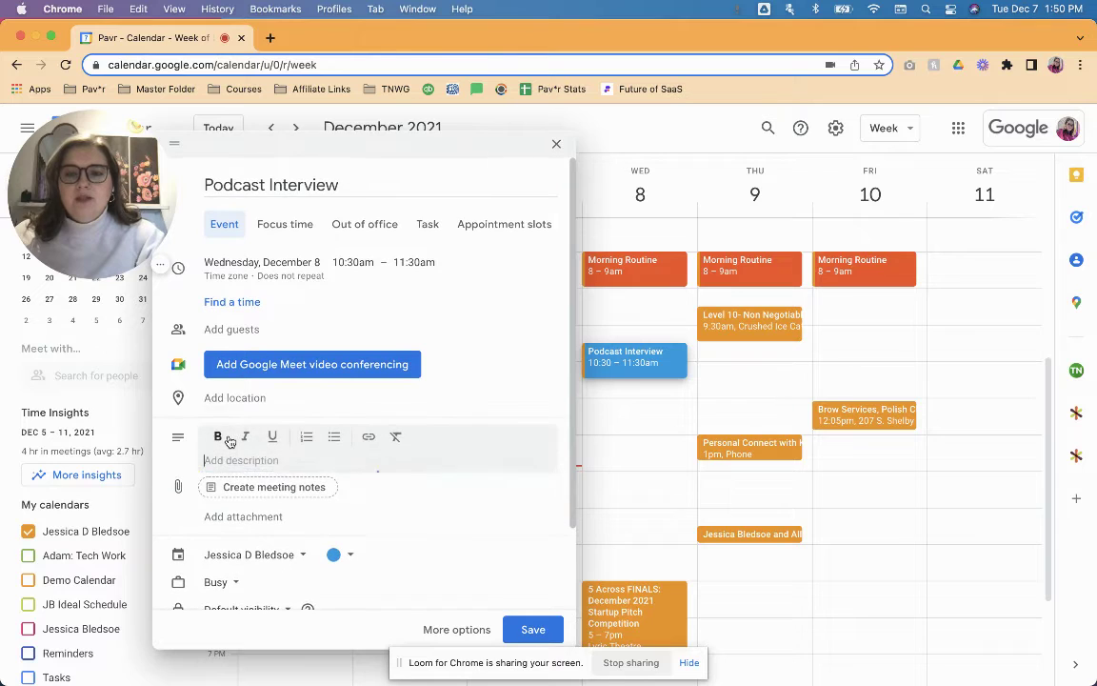
pyautogui.write('#po')
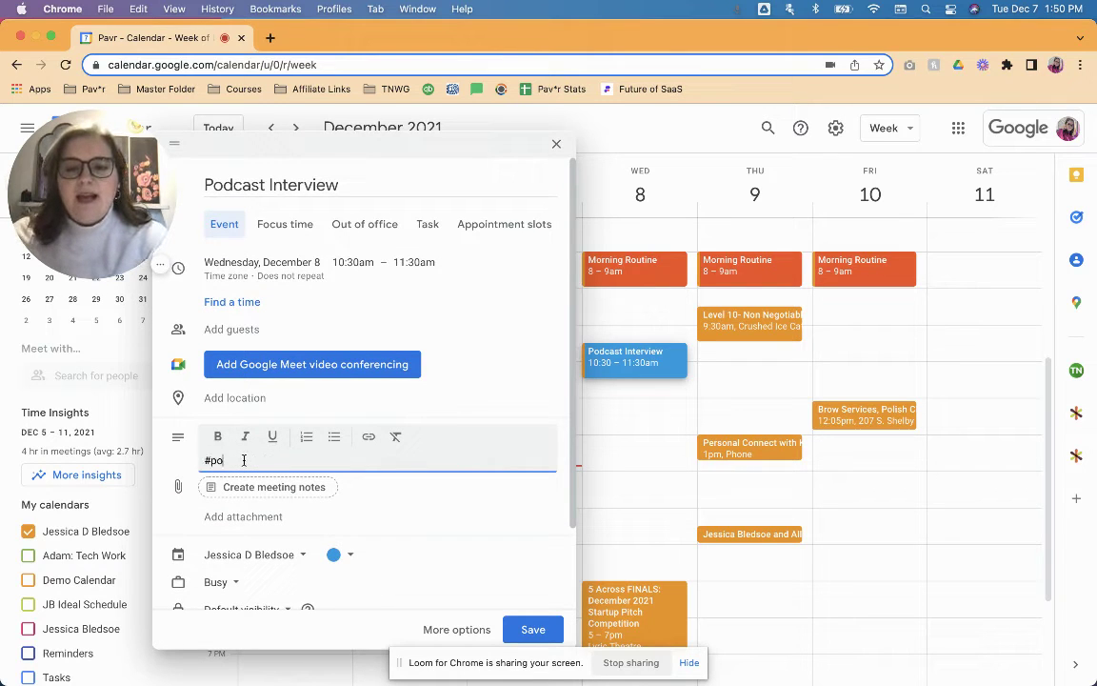
pyautogui.write('dcastinterview')
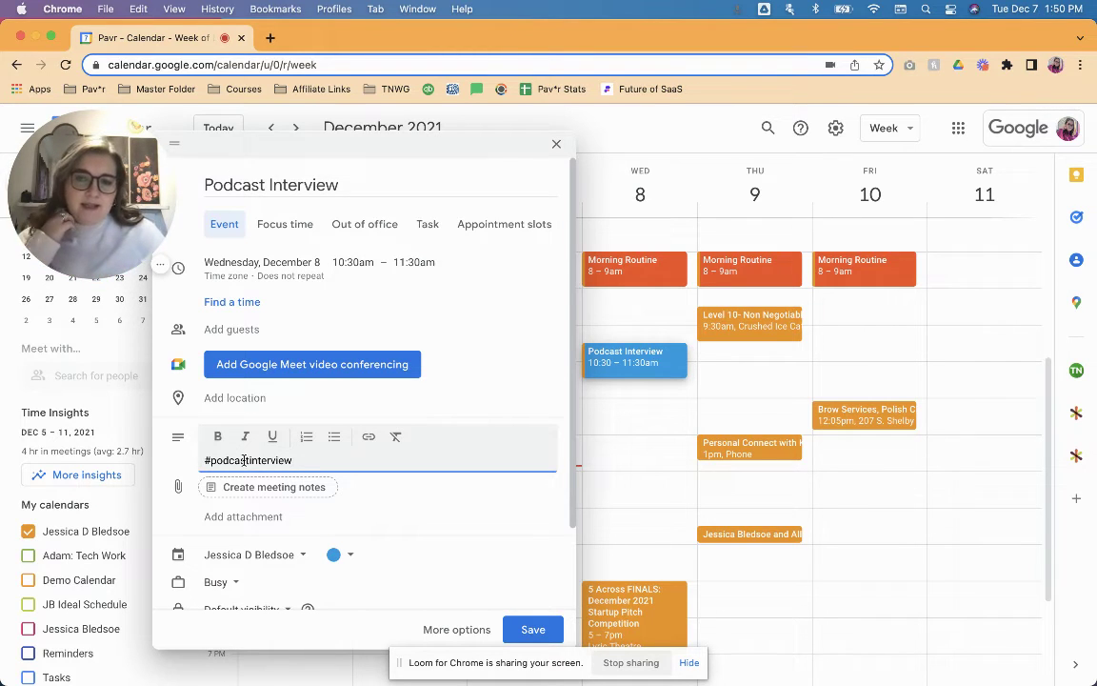
pyautogui.click(529, 630)
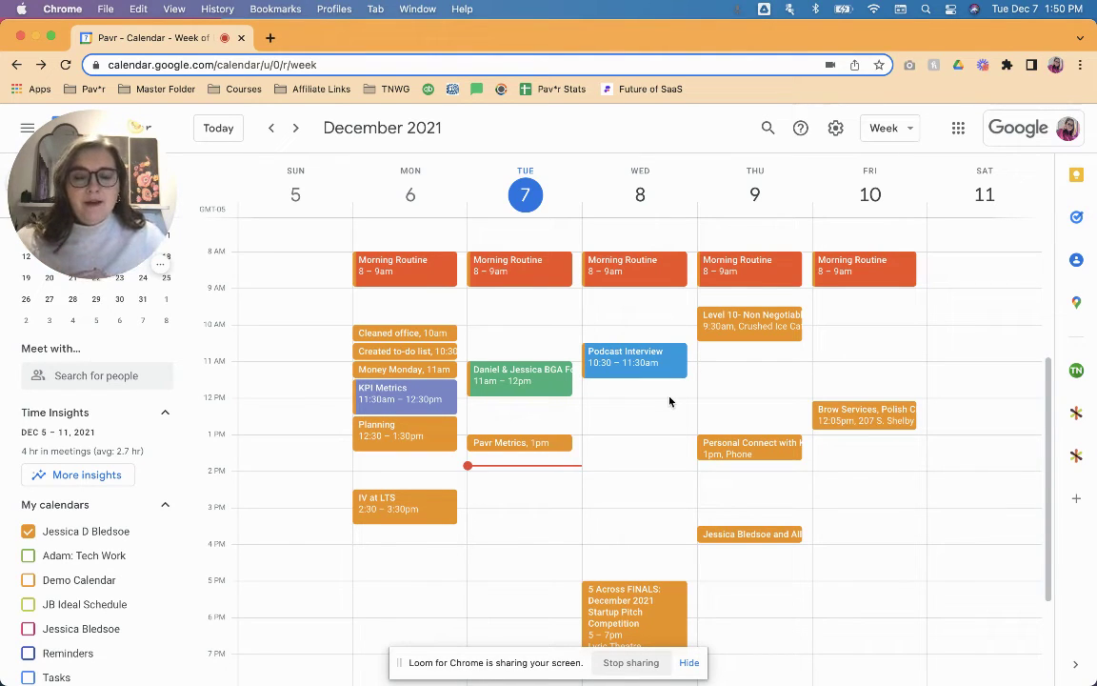
pyautogui.click(1074, 457)
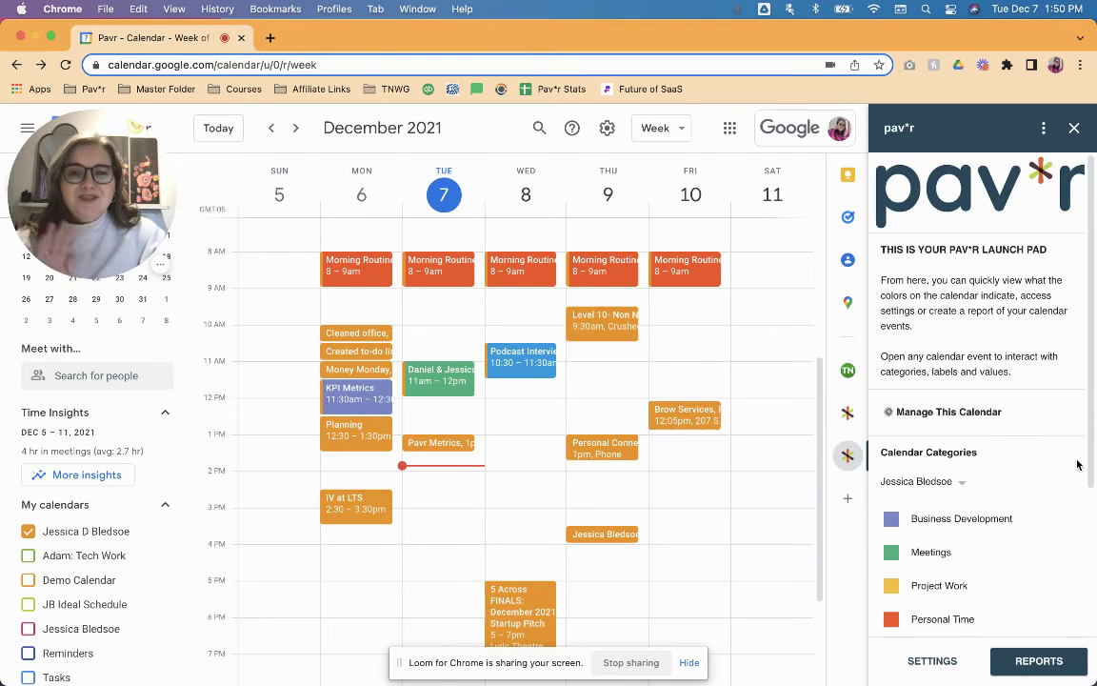
pyautogui.click(511, 369)
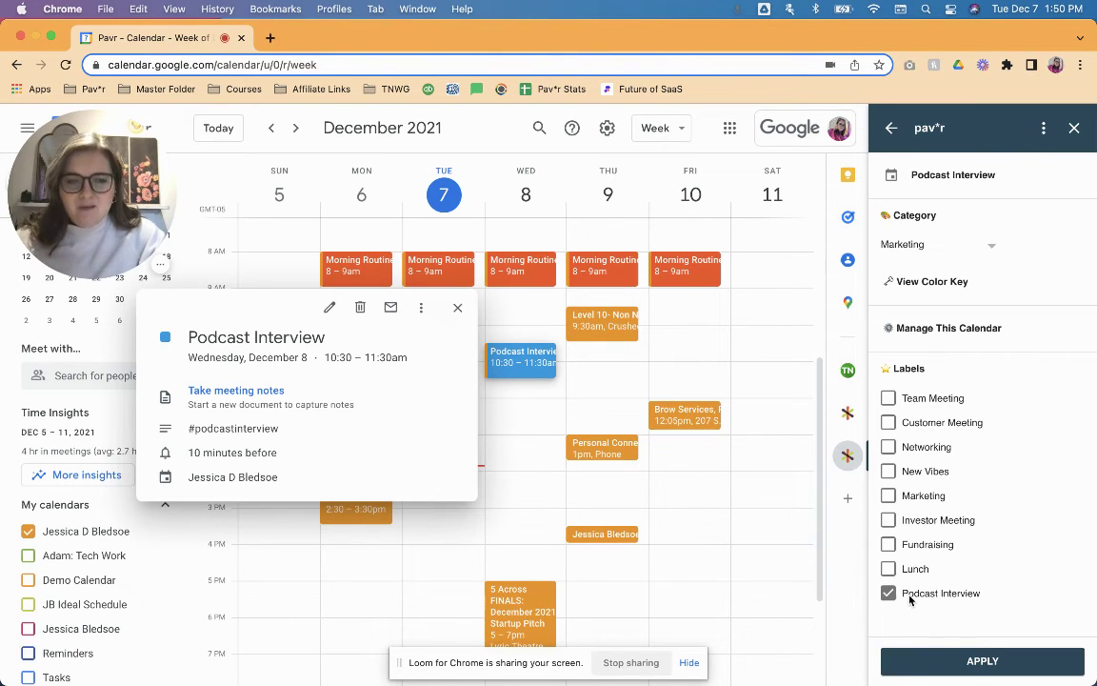
pyautogui.click(1074, 133)
pyautogui.click(458, 312)
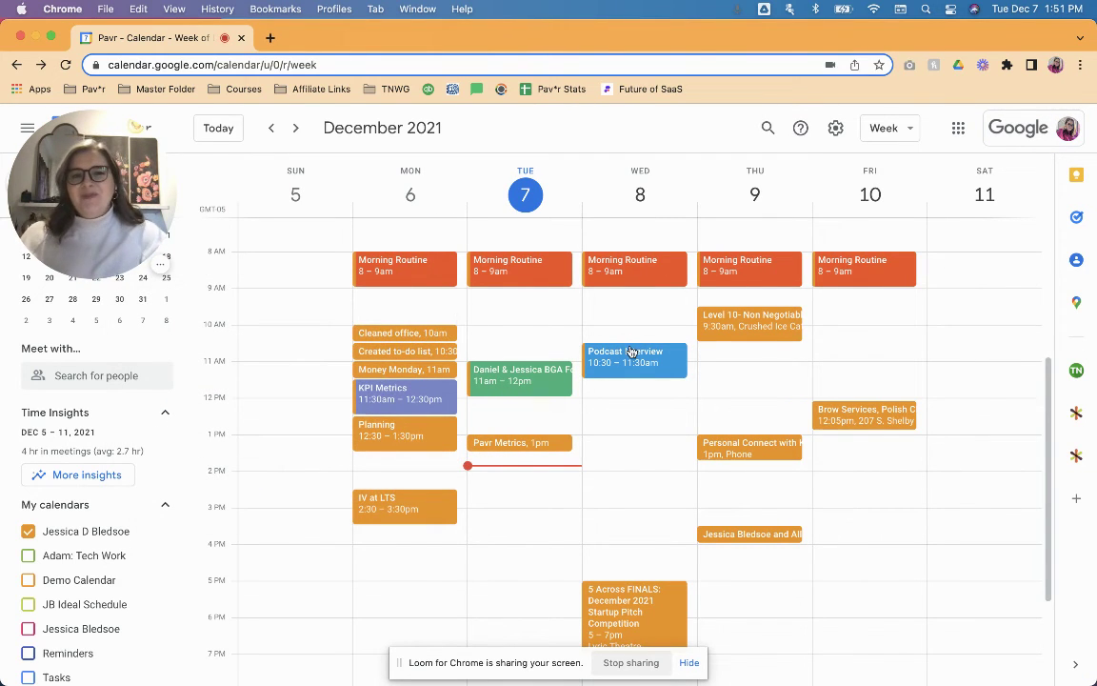